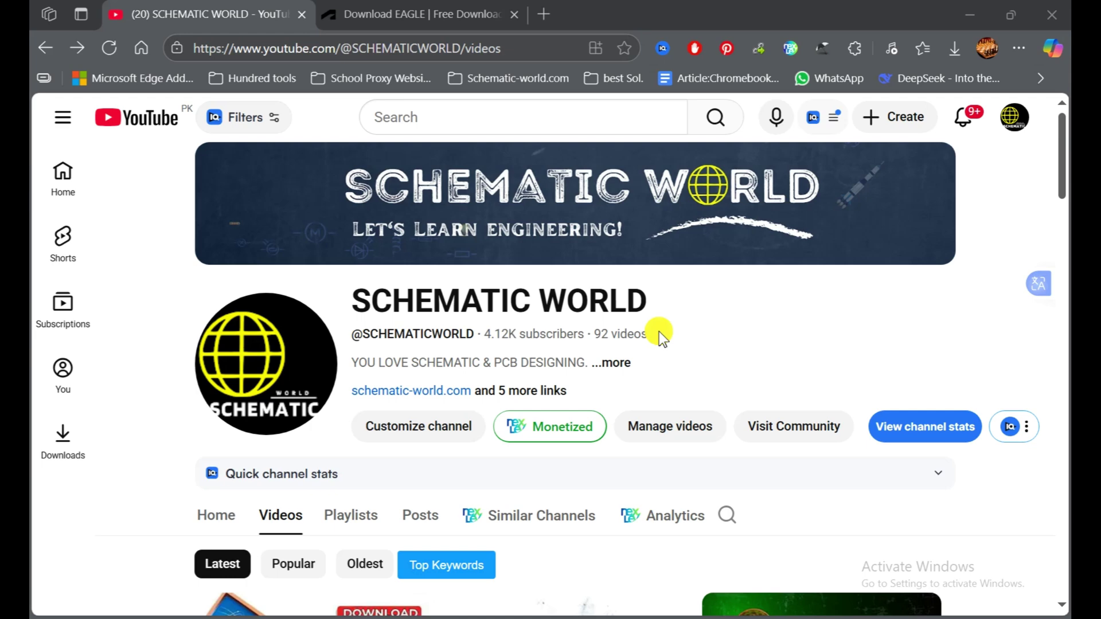
Scroll down through the YouTube channel's Videos list
scroll(659, 332, down, 5)
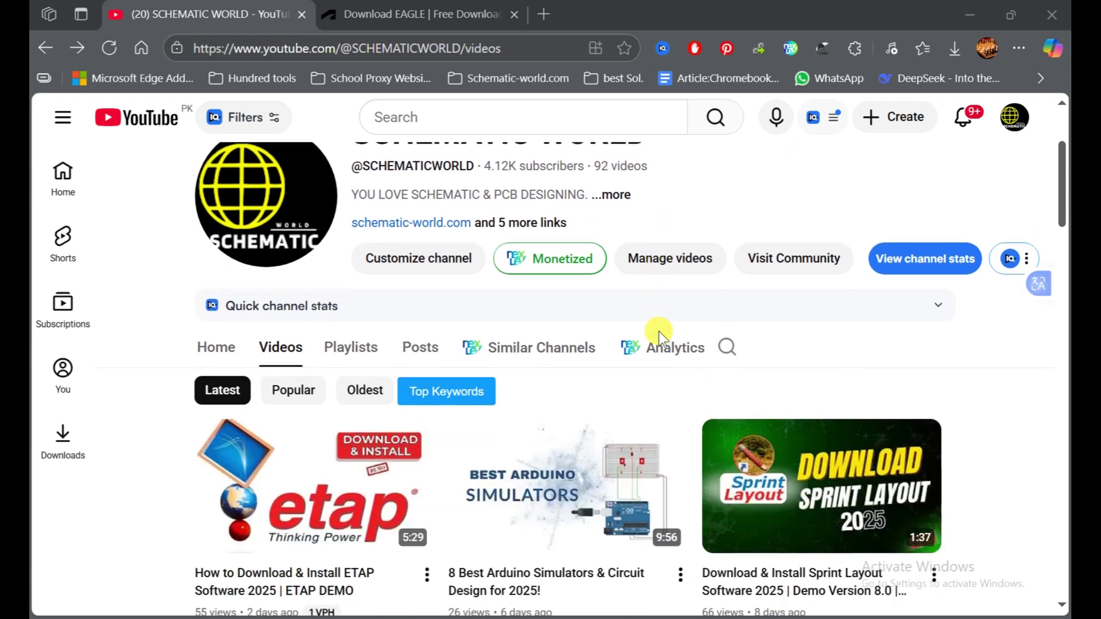
scroll(659, 332, down, 3)
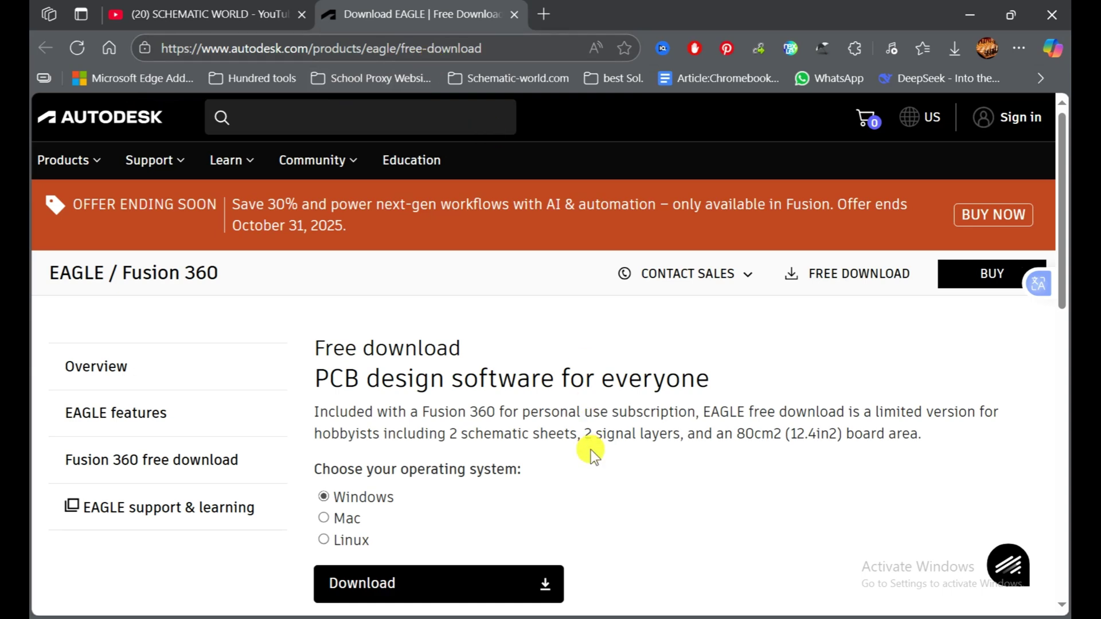
Review the free EAGLE version's limits, noting the 80cm2 (12.4in2) board-area restriction
scroll(591, 449, down, 1)
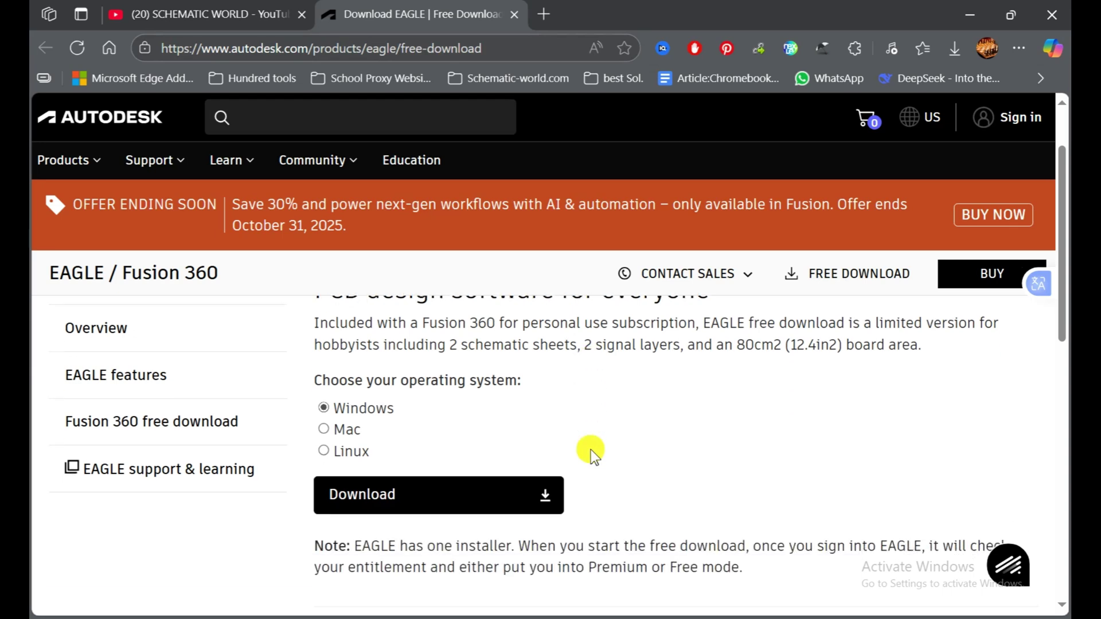
scroll(591, 450, up, 1)
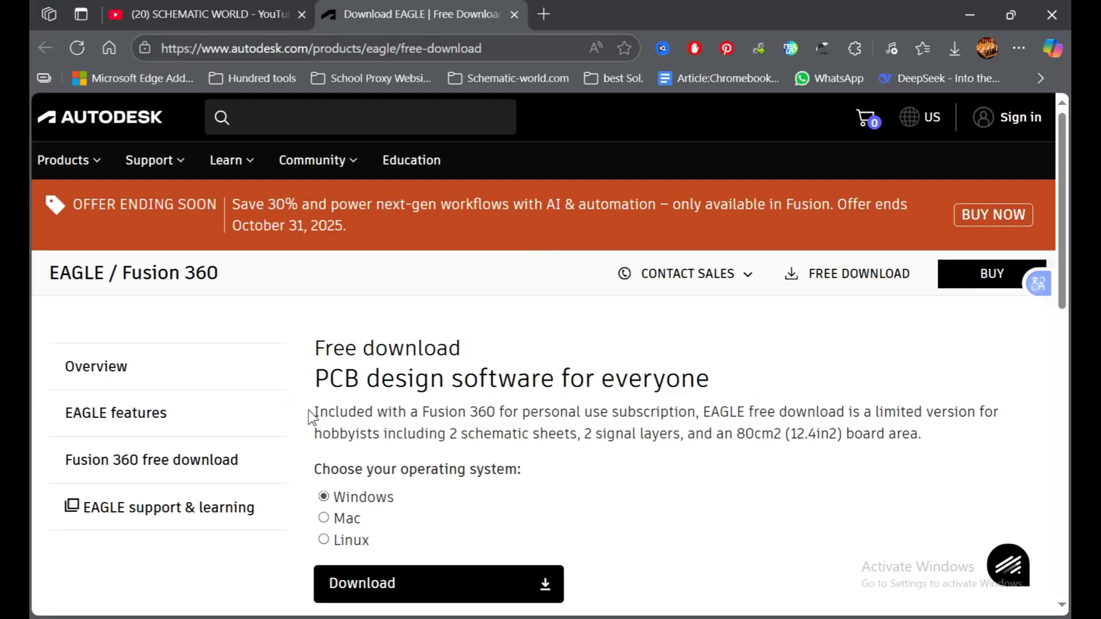
drag(314, 412, 960, 441)
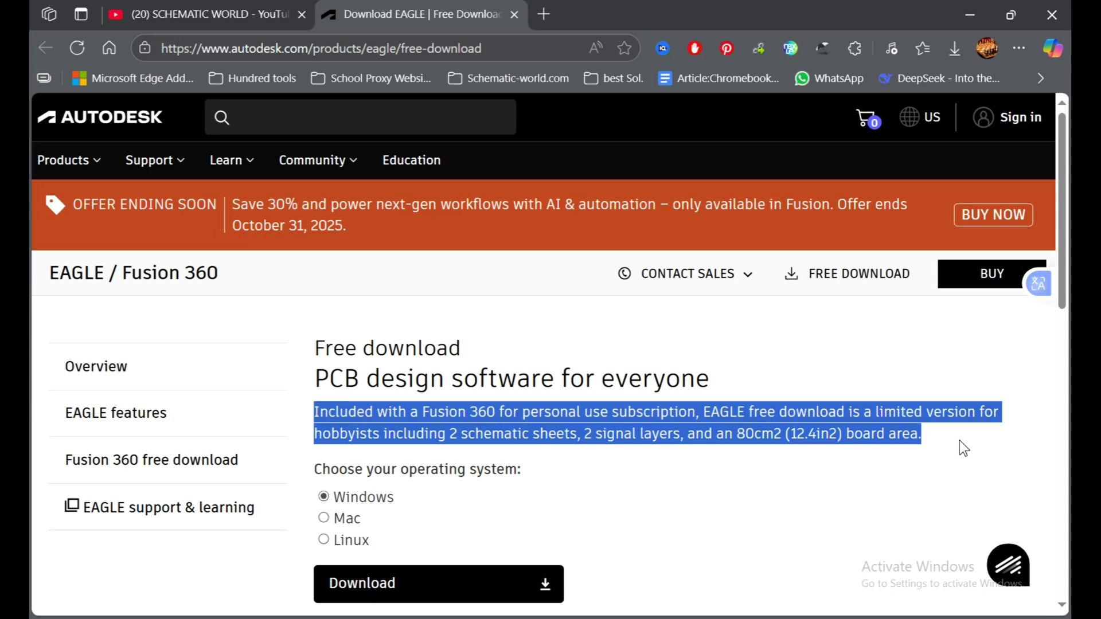
click(794, 394)
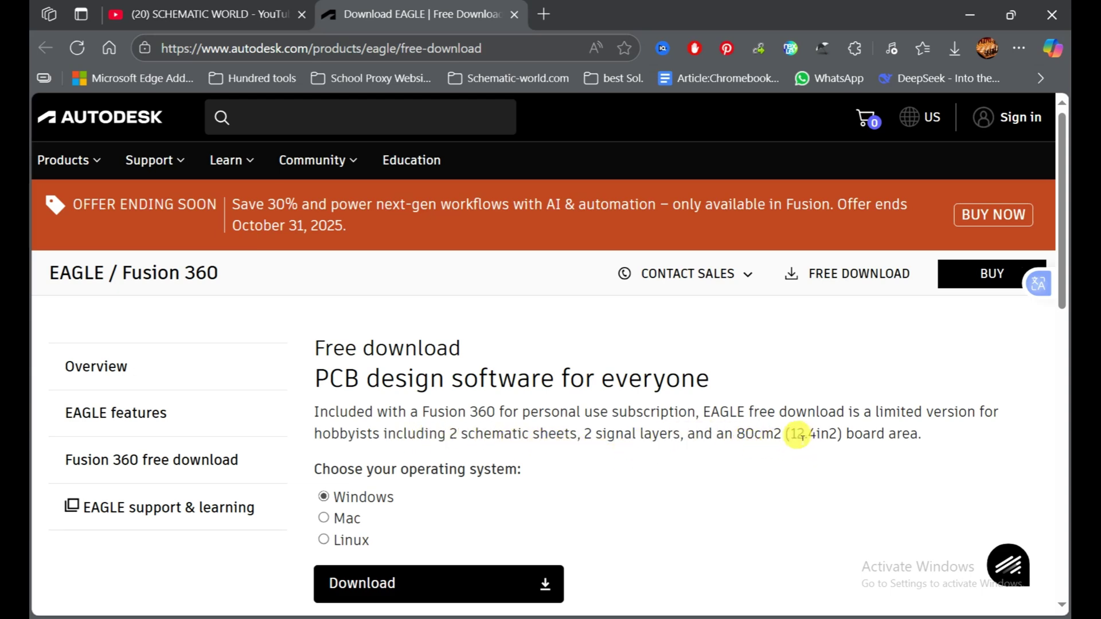
drag(728, 434, 992, 445)
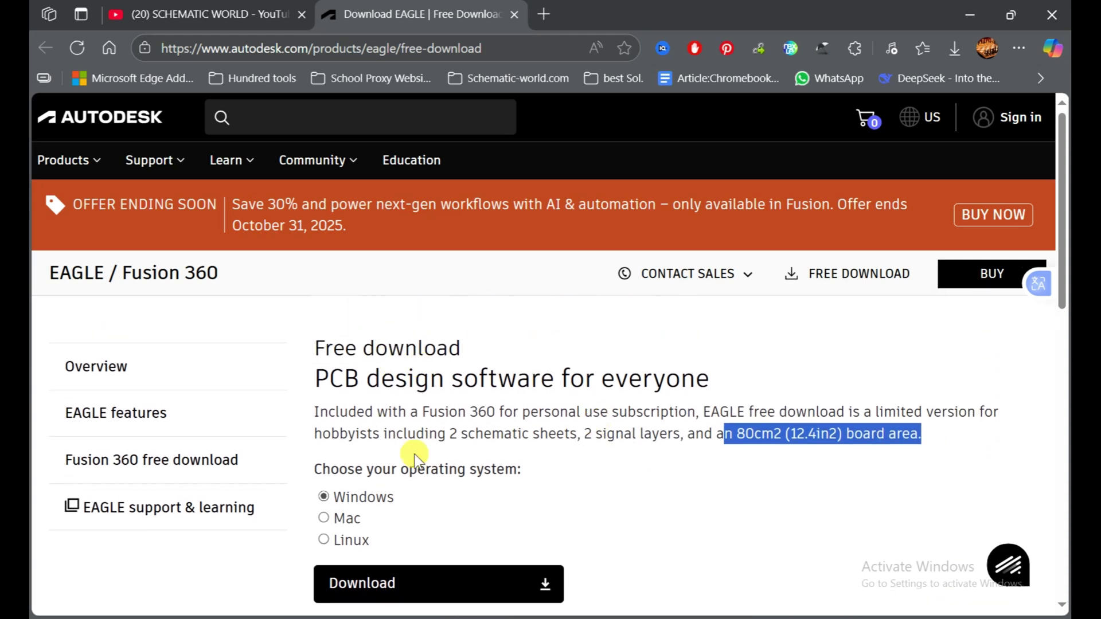
scroll(373, 414, down, 2)
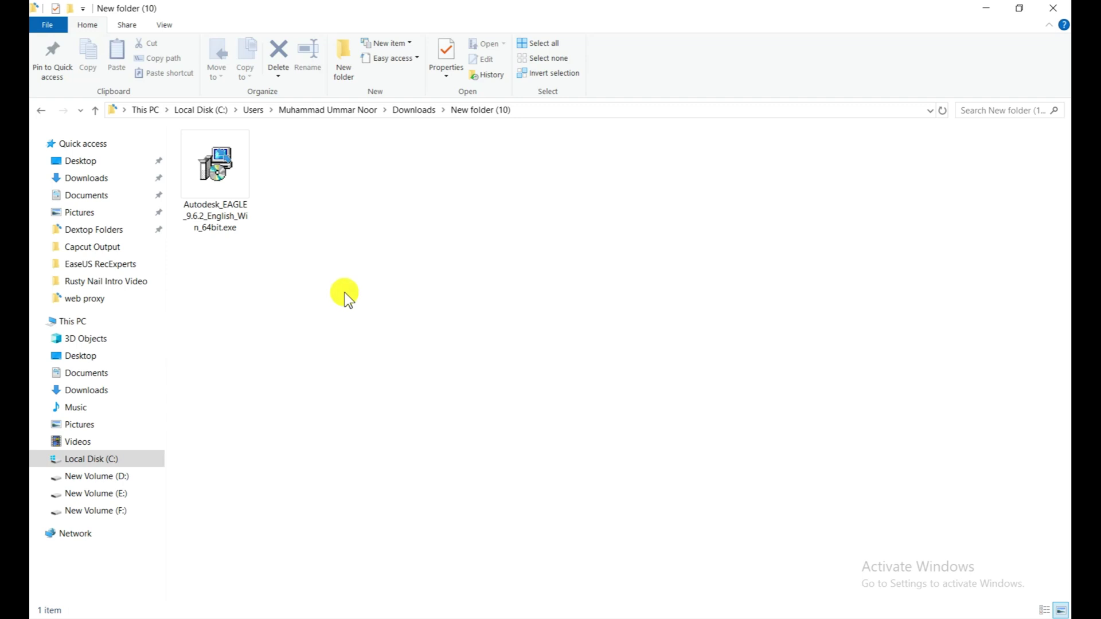
Run Autodesk_EAGLE_9.6.2_English_Win_64bit.exe as administrator
right_click(219, 170)
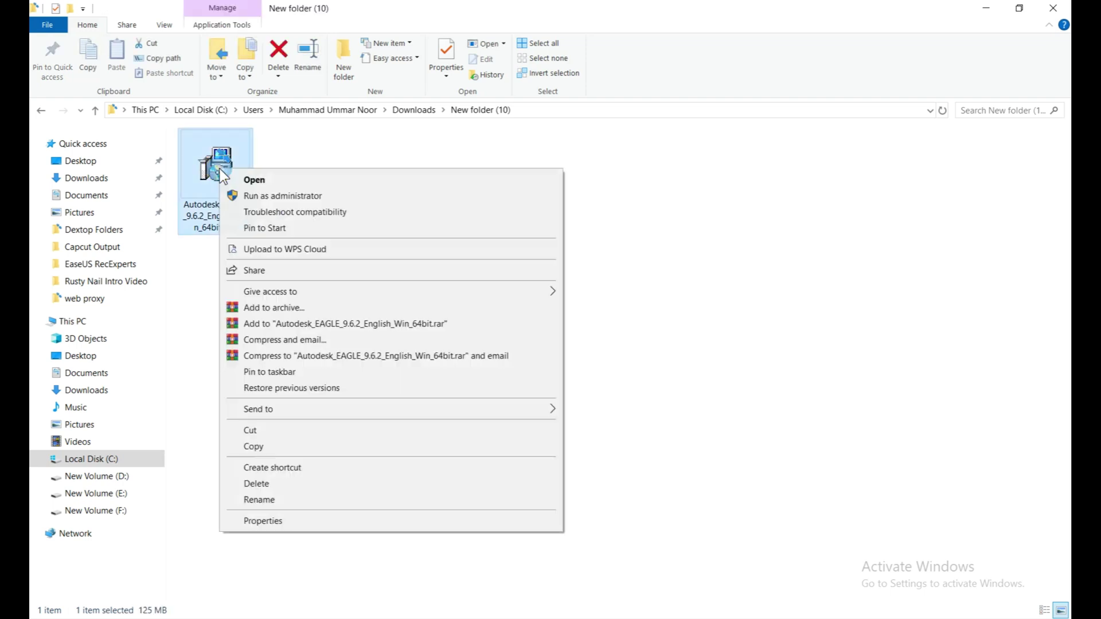
click(252, 197)
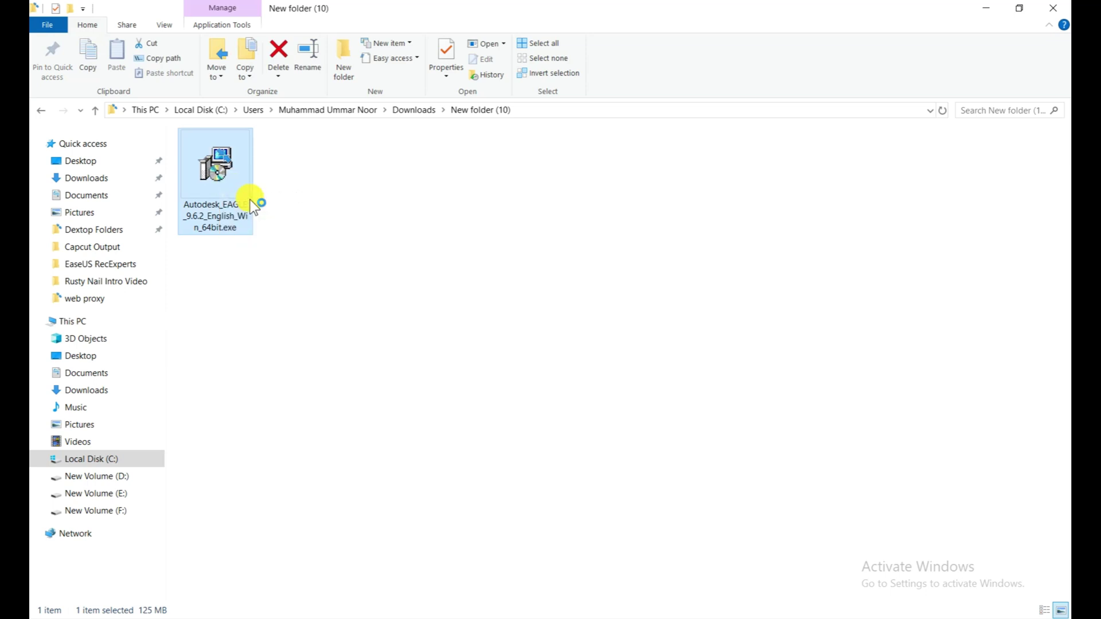
Accept the licence agreement and set the install path to e:\EAGLE 9.6.2
click(446, 385)
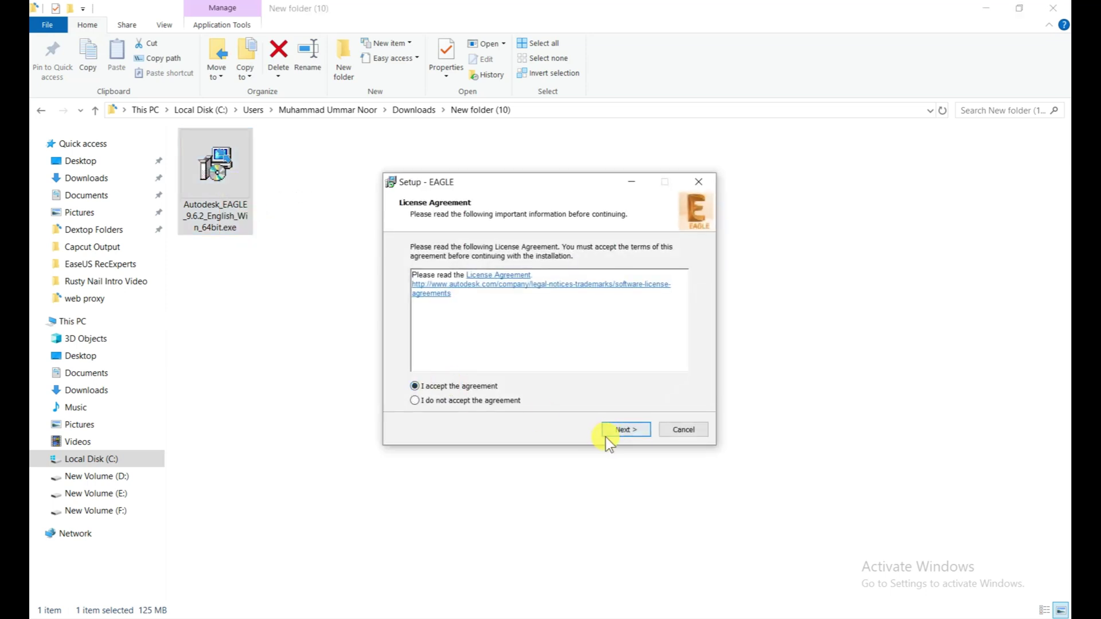
click(611, 433)
click(430, 294)
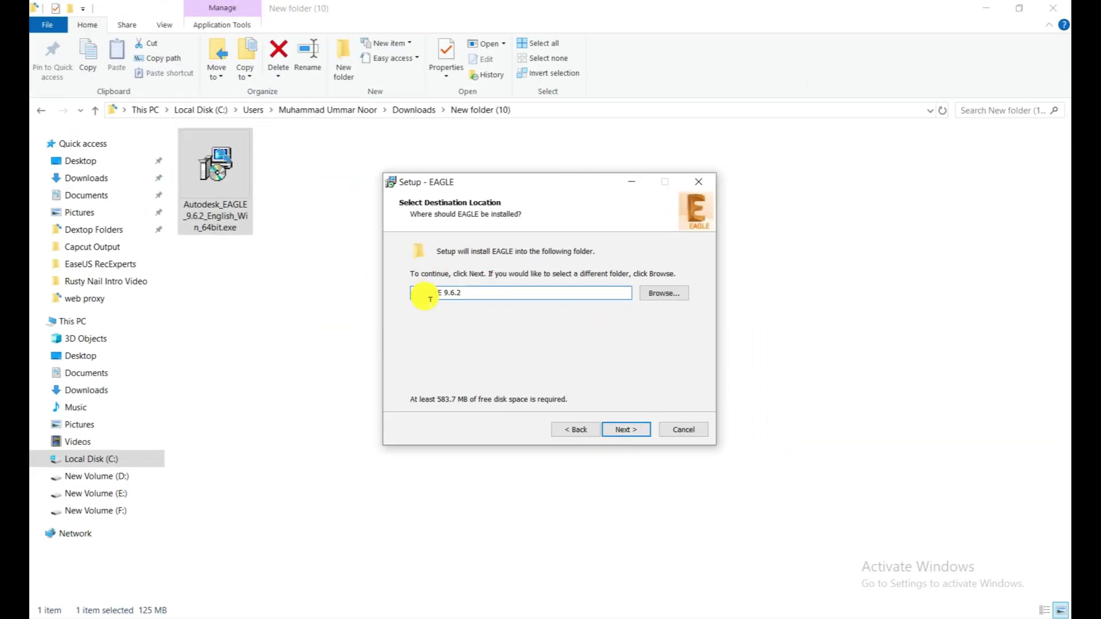
key(Delete)
text(e)
click(626, 430)
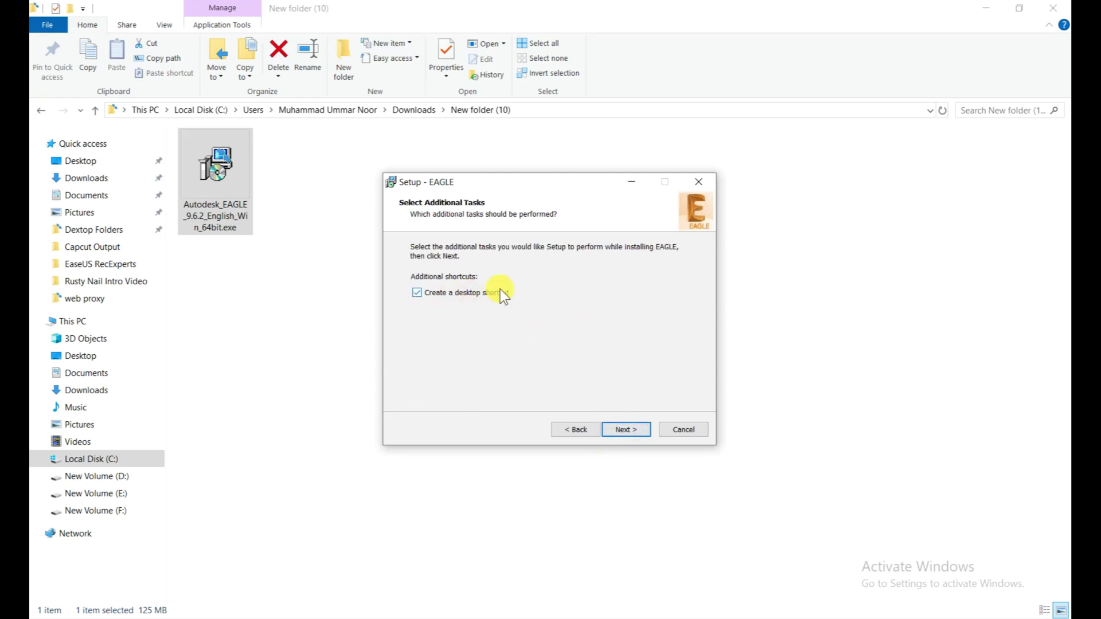
Keep the desktop shortcut option, install EAGLE, and finish setup
click(626, 430)
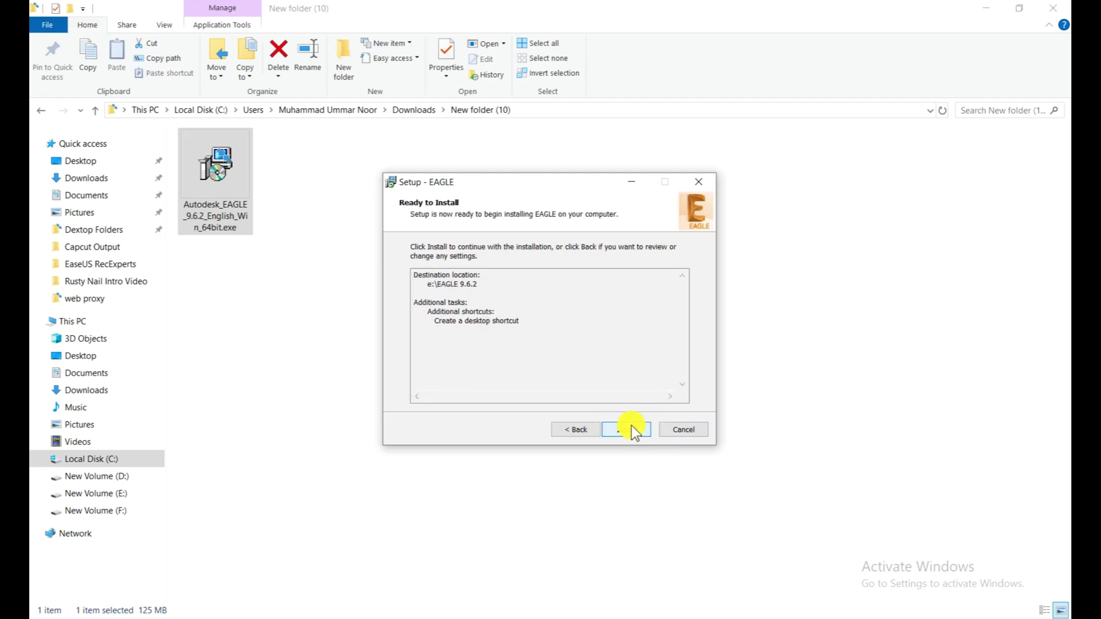
click(638, 430)
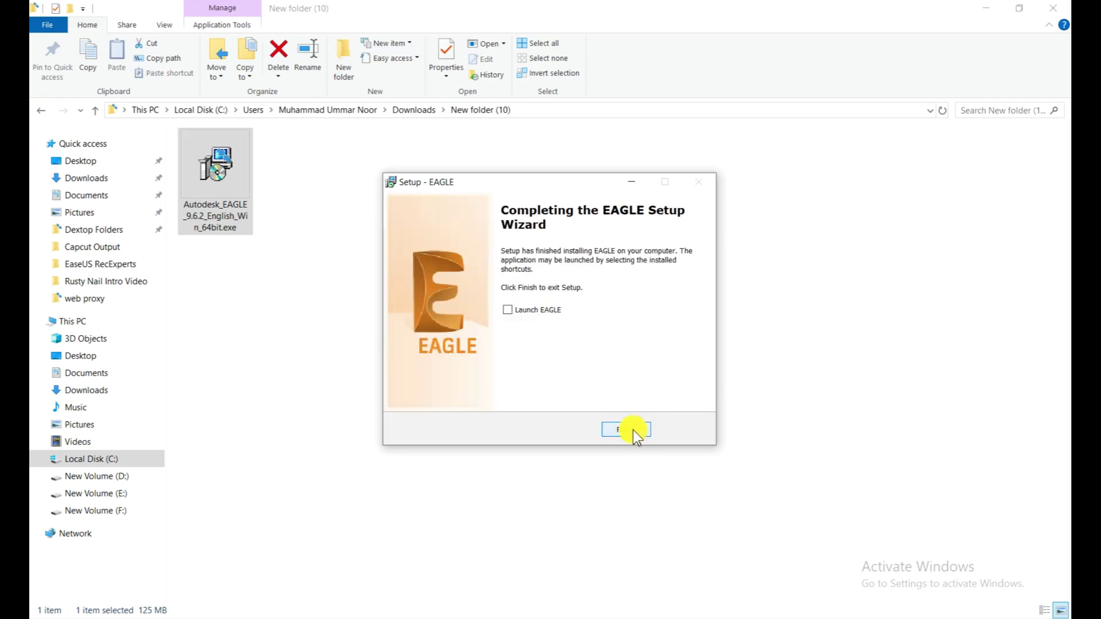
click(631, 430)
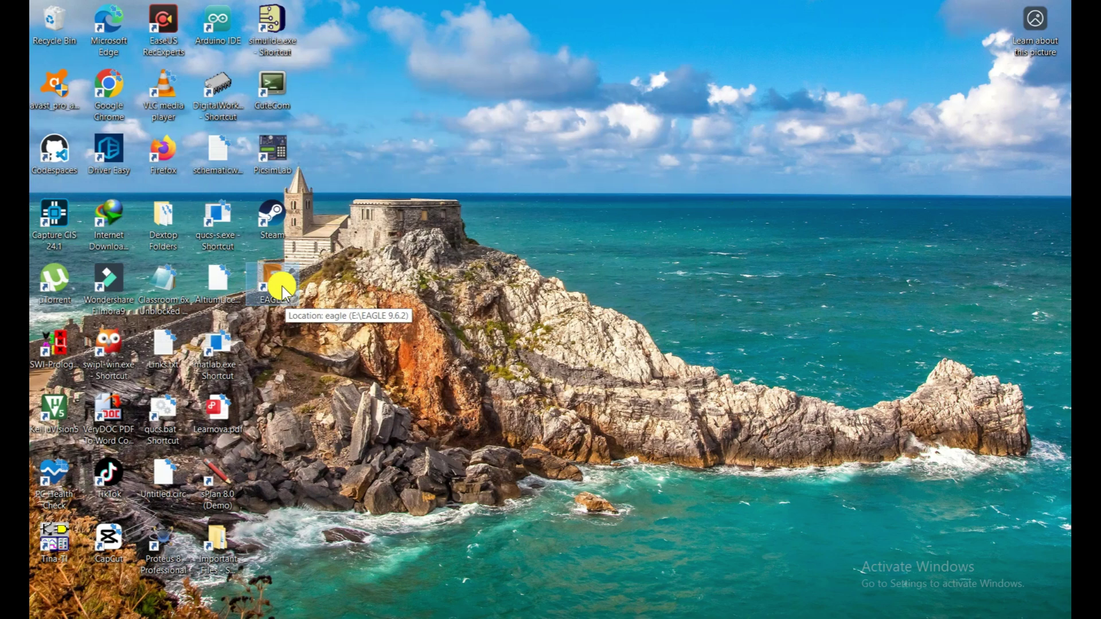
Start EAGLE 9.6.2 from its new desktop shortcut
double_click(282, 287)
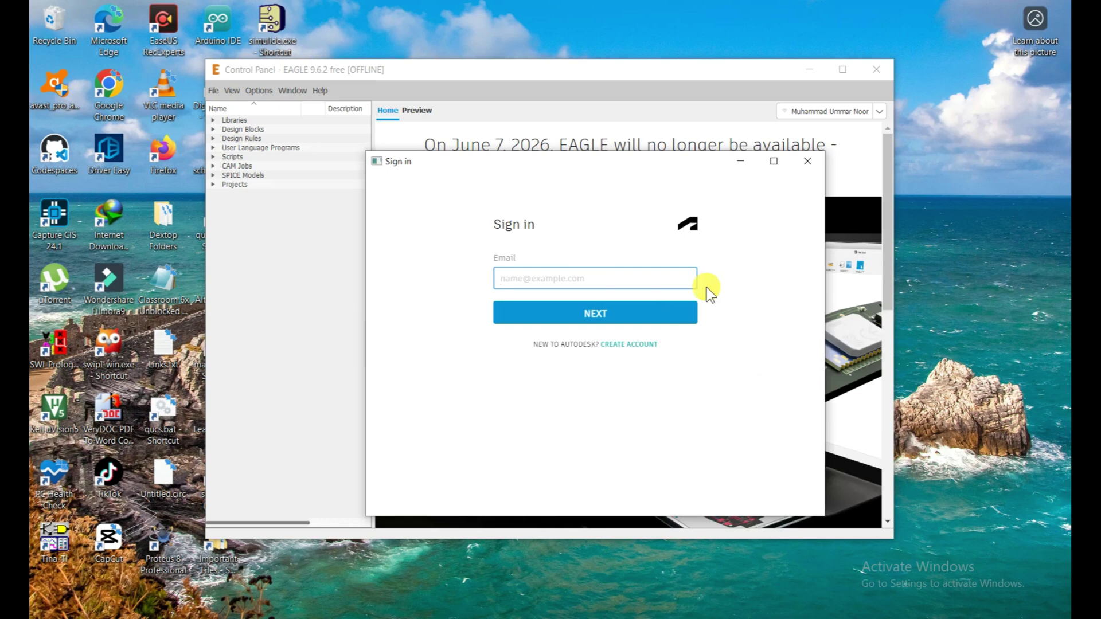
Submit new Autodesk account details and pass the birdhouse bird-image captcha
click(631, 347)
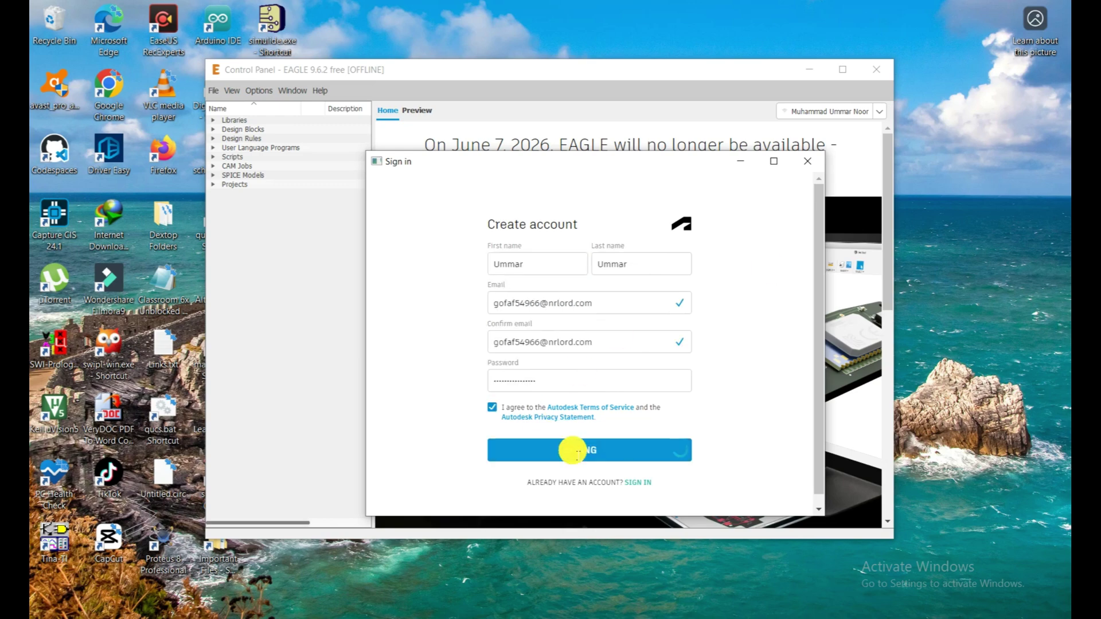
click(569, 451)
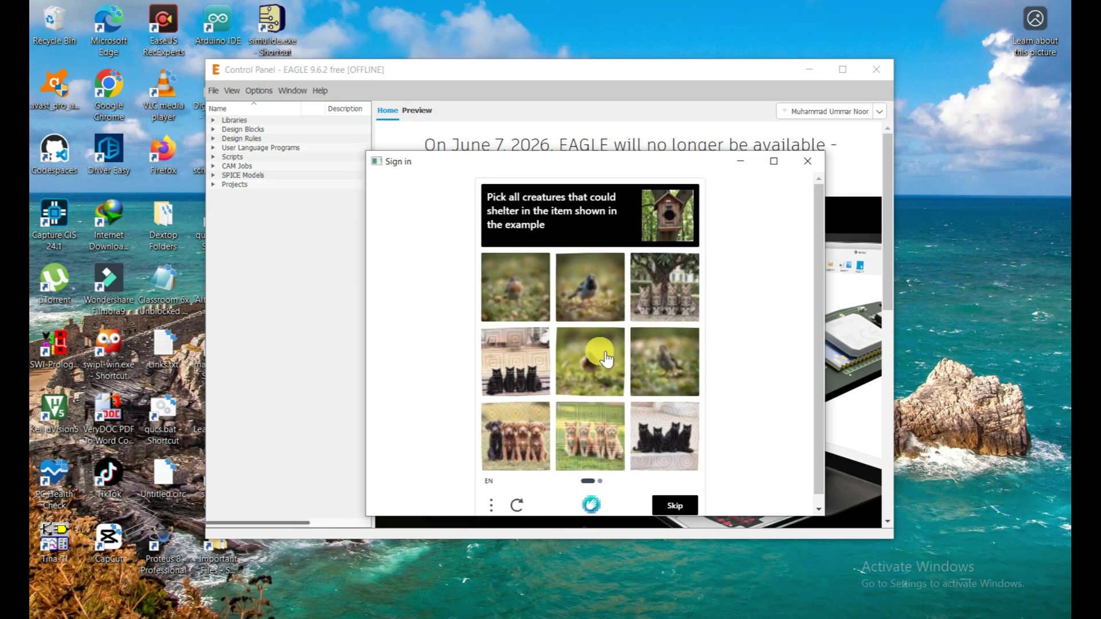
click(519, 293)
click(601, 307)
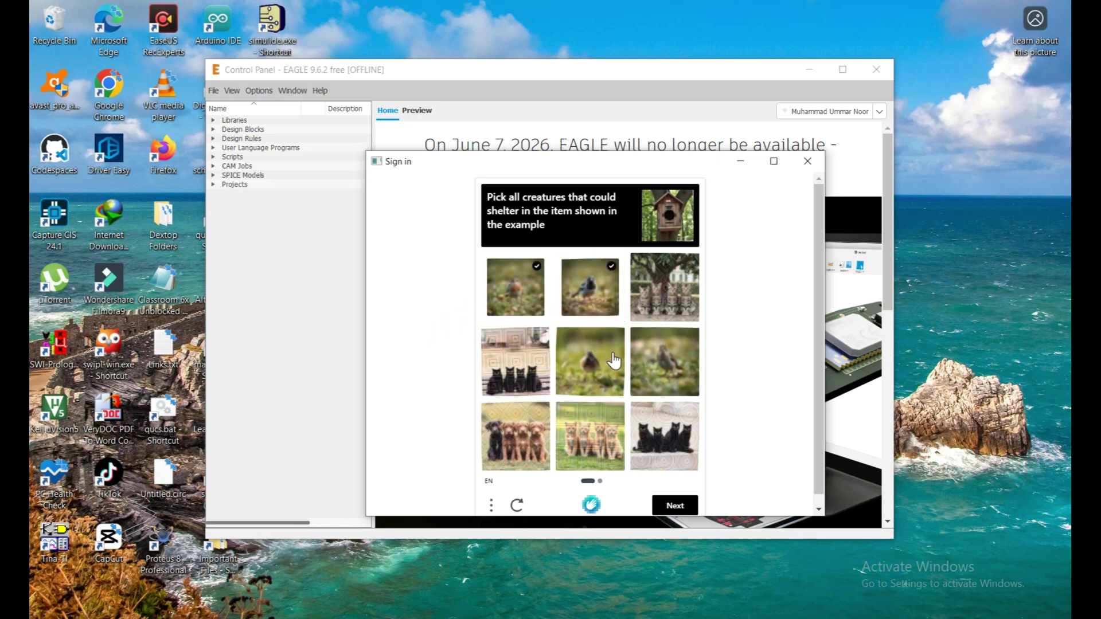
click(614, 363)
drag(520, 226, 715, 298)
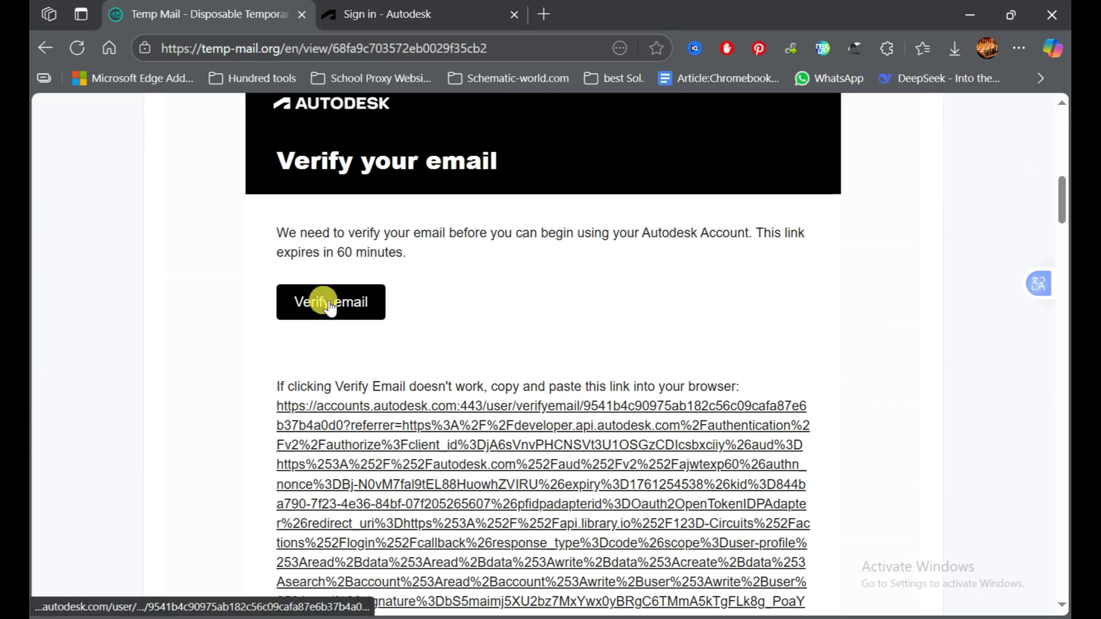
Open the email's verification link and enter the account e-mail on the sign-in page
click(393, 16)
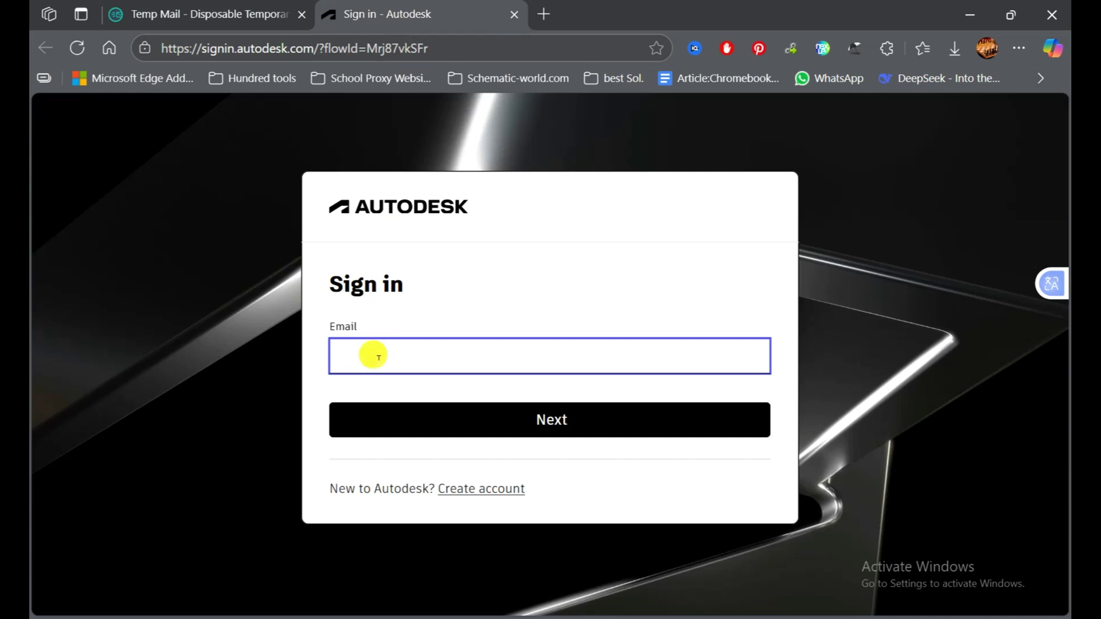
key(ctrl+v)
click(544, 429)
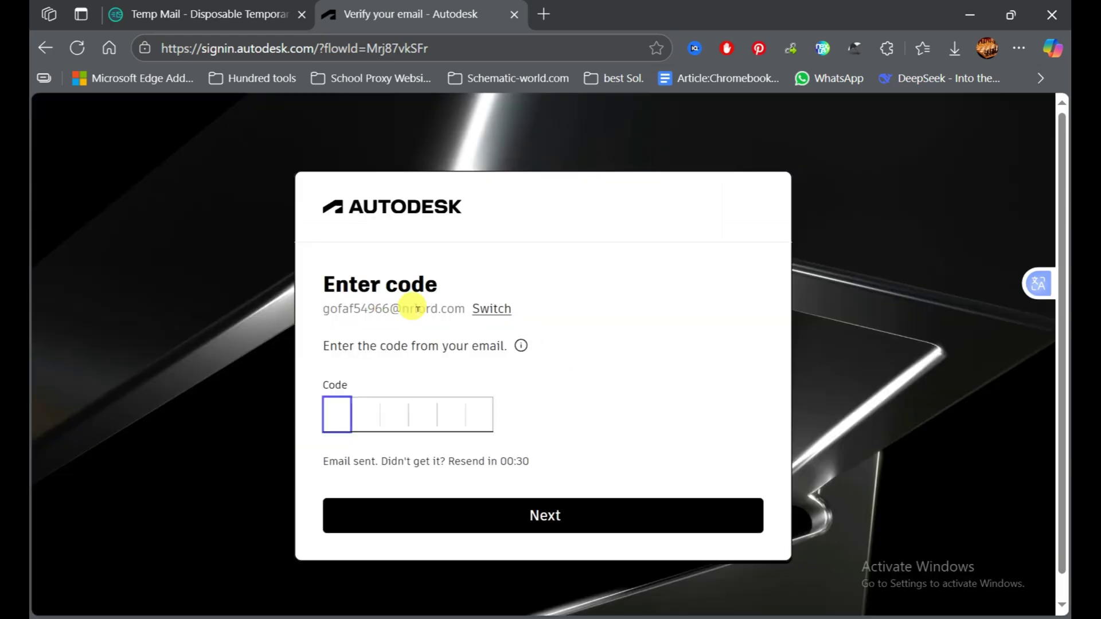
Copy the one-time passcode from the Temp Mail inbox and submit it
click(210, 14)
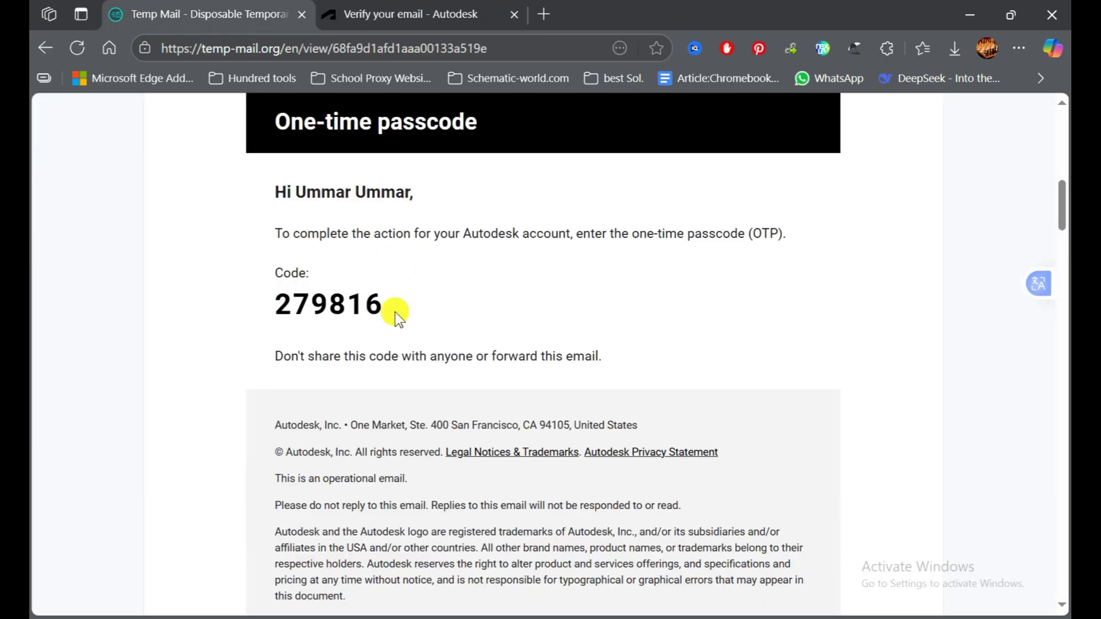
drag(398, 310, 283, 319)
key(ctrl+c)
click(321, 253)
click(425, 14)
key(ctrl+v)
click(477, 512)
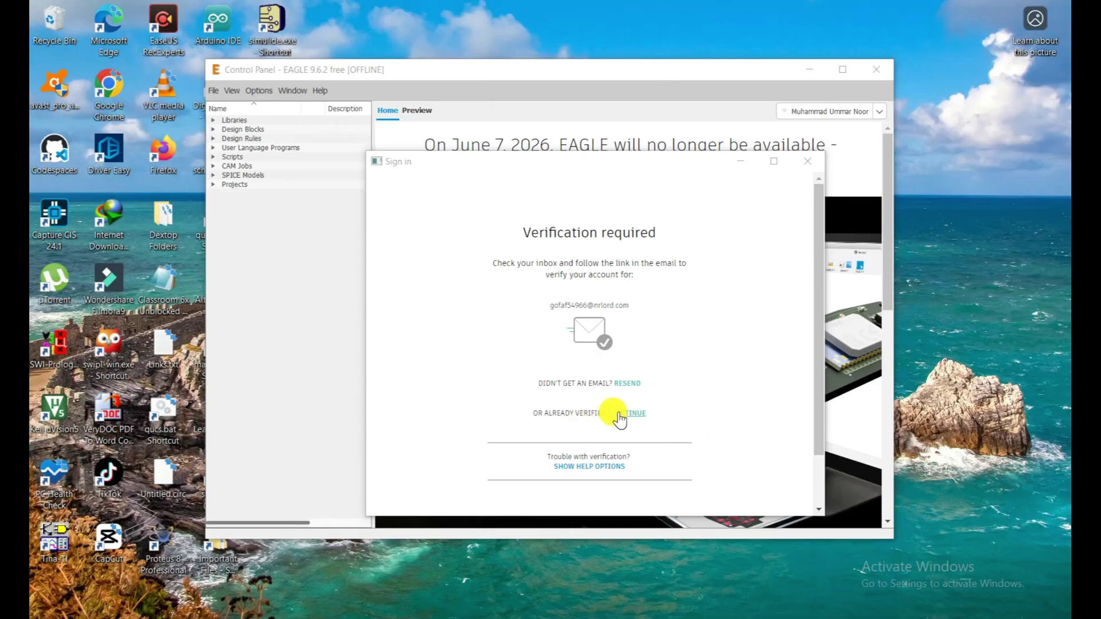
Continue past the verified-account sign-in dialog and maximize EAGLE's Control Panel
click(627, 414)
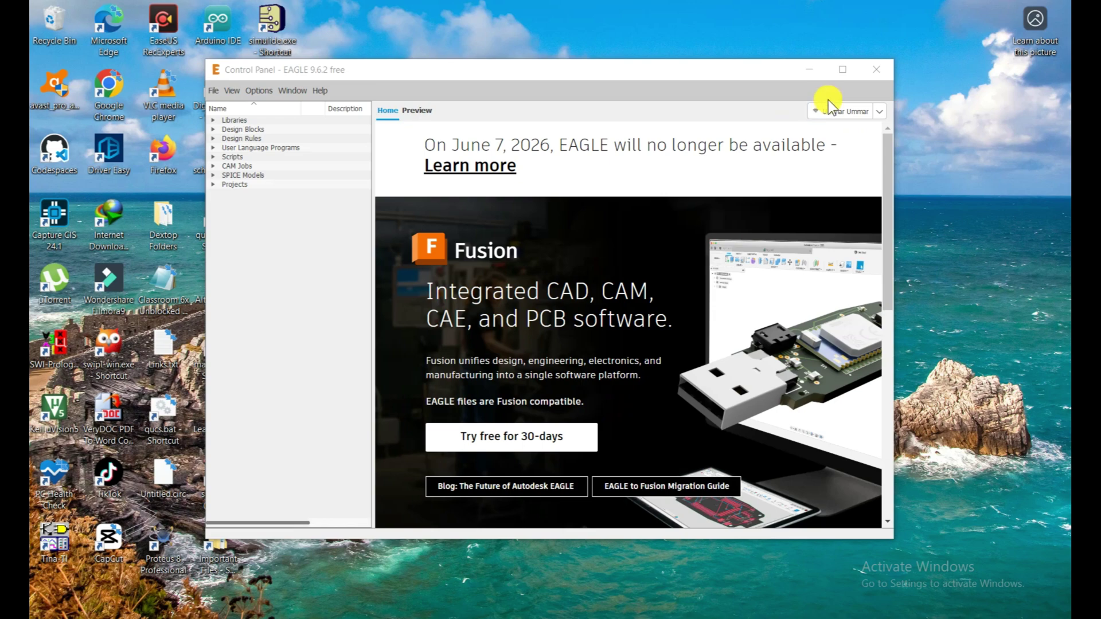
click(838, 73)
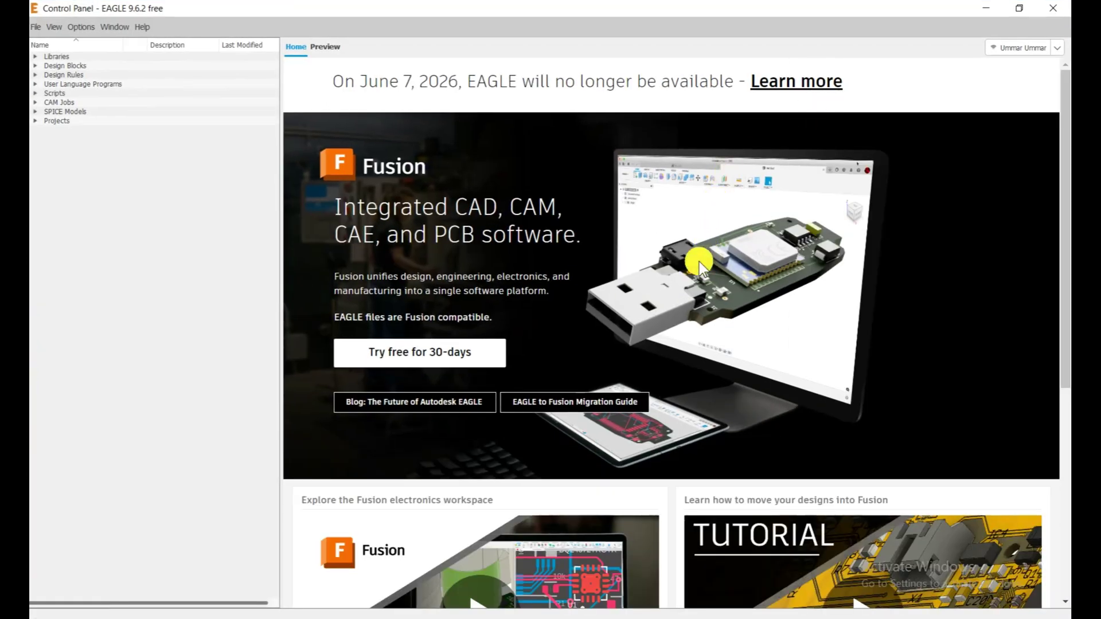